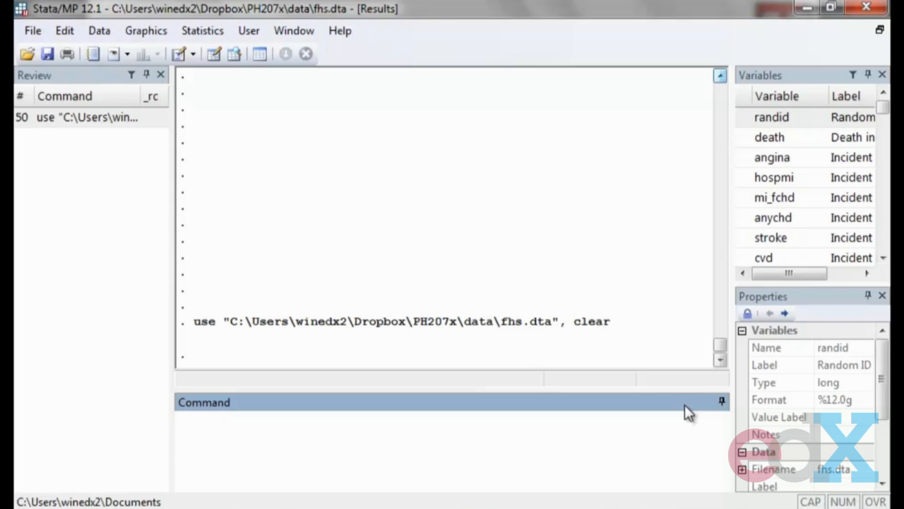
- Create a new float variable agesq1 from the expression age1*age1 using the generate dialog
{"action": "left_click", "coordinate": [99, 32]}
{"action": "mouse_move", "coordinate": [113, 100]}
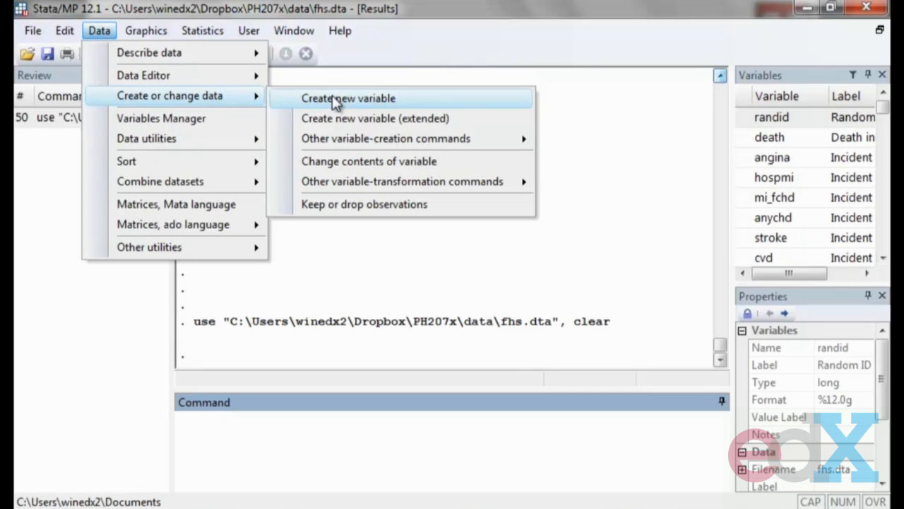
{"action": "left_click", "coordinate": [467, 106]}
{"action": "left_click_drag", "start_coordinate": [739, 24], "coordinate": [544, 35]}
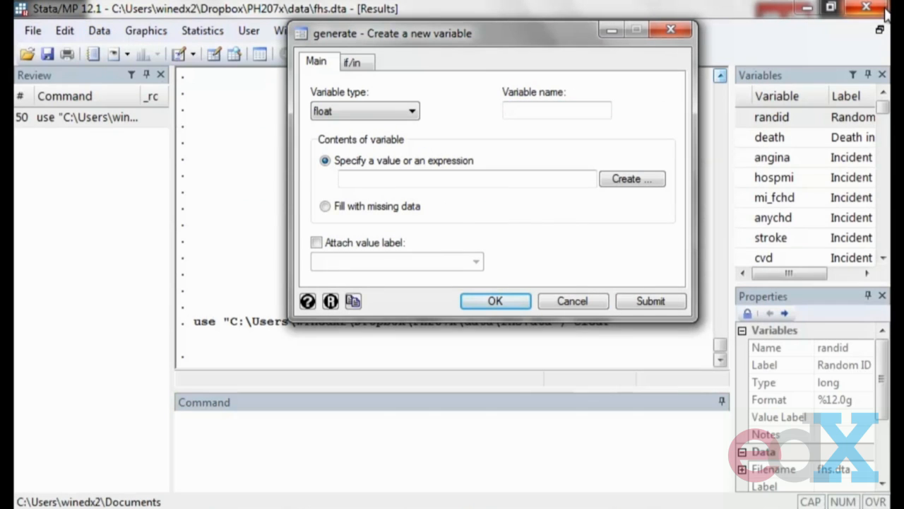
{"action": "type", "text": "ages"}
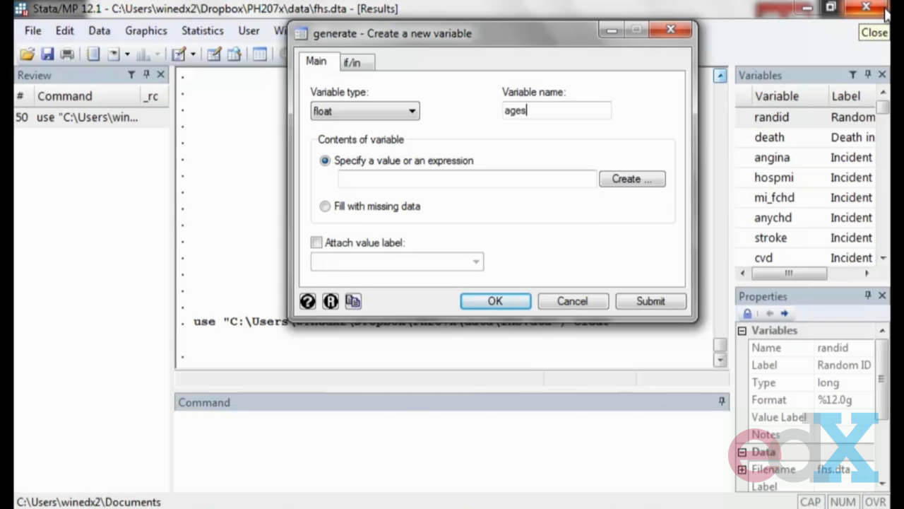
{"action": "type", "text": "q1"}
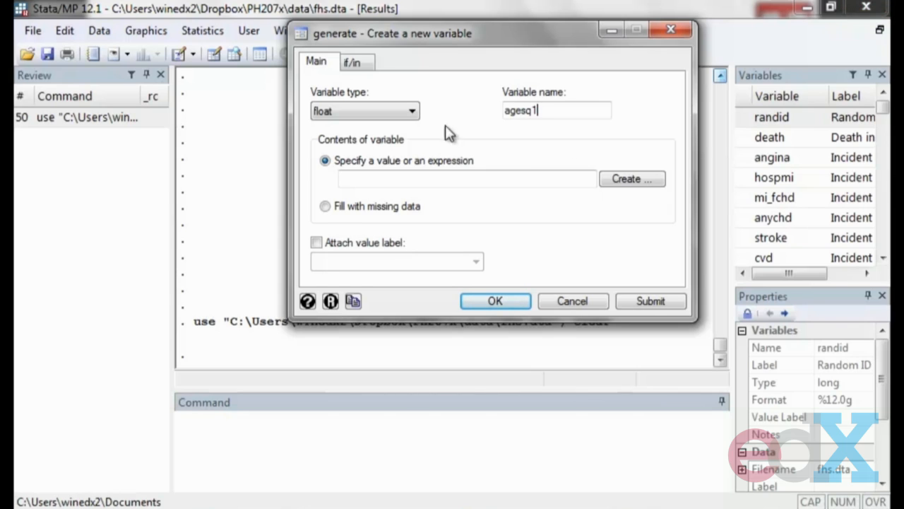
{"action": "left_click", "coordinate": [430, 180]}
{"action": "type", "text": "age1*age1"}
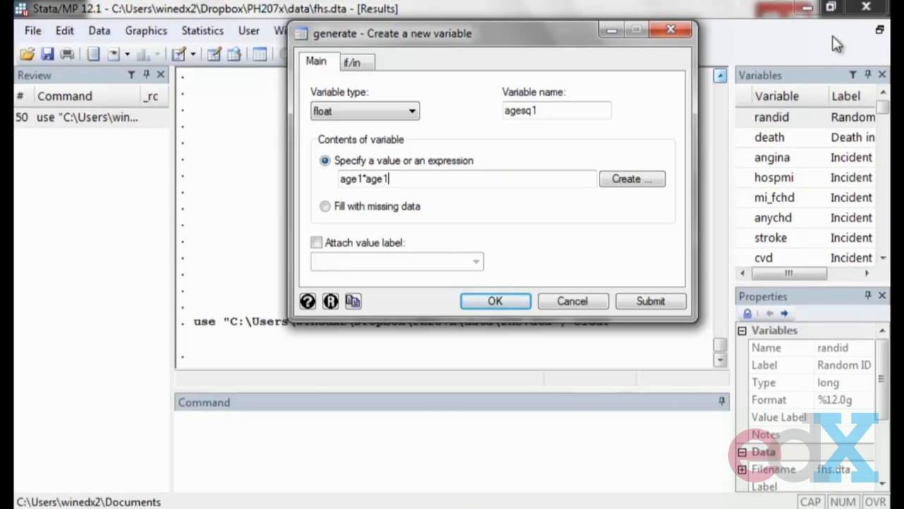
{"action": "left_click", "coordinate": [648, 301]}
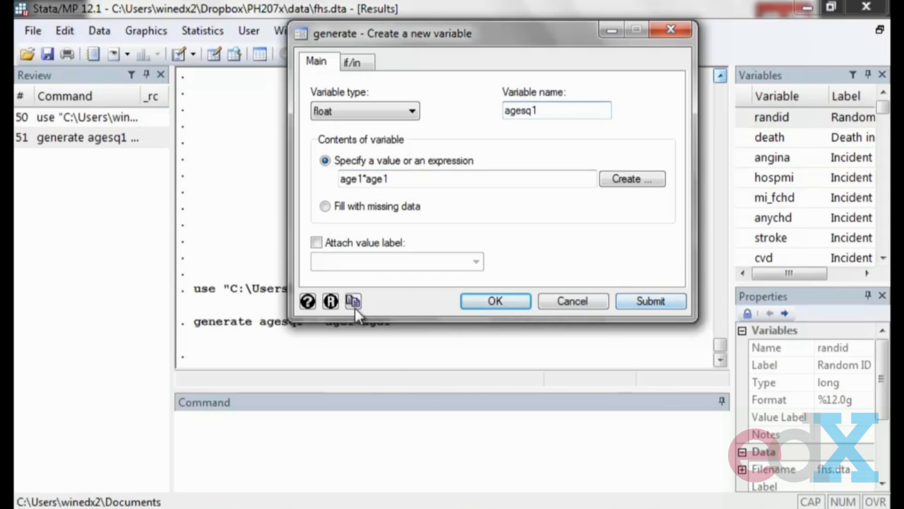
{"action": "key", "text": "Escape"}
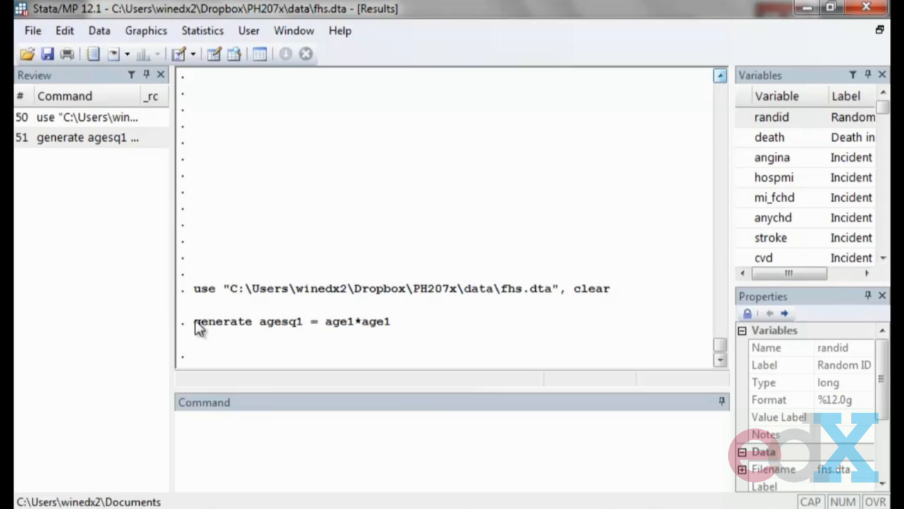
- Locate agesq1 in the variable list and summarize agesq1 together with age1
{"action": "left_click_drag", "start_coordinate": [199, 327], "coordinate": [414, 325]}
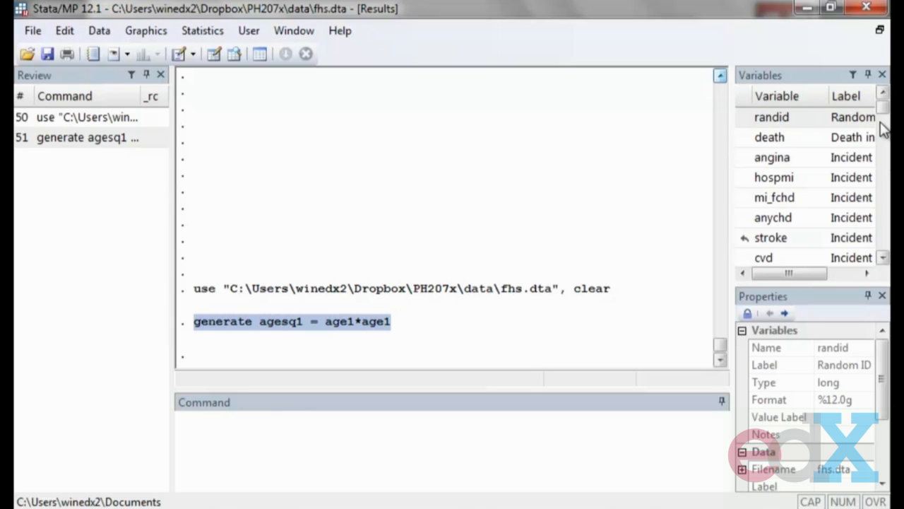
{"action": "left_click_drag", "start_coordinate": [883, 118], "coordinate": [884, 259]}
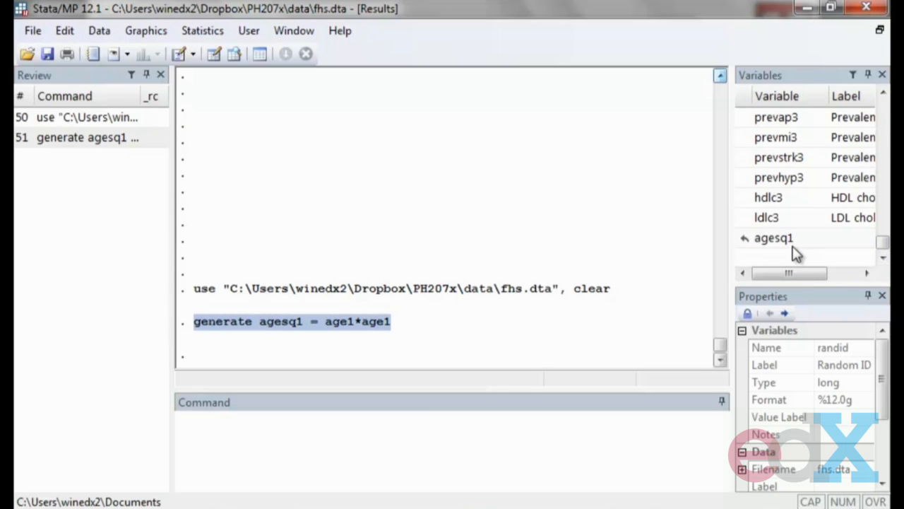
{"action": "left_click", "coordinate": [612, 441]}
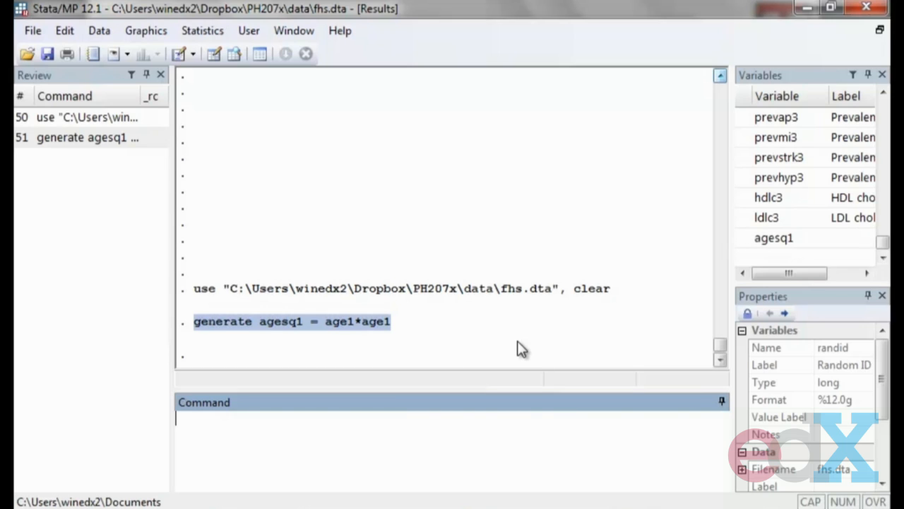
{"action": "type", "text": "summarize age"}
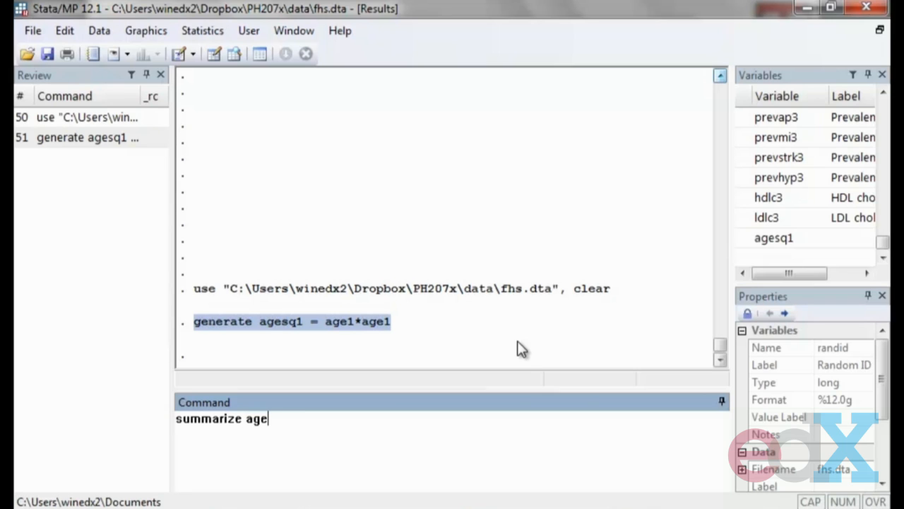
{"action": "type", "text": "sq1 age1"}
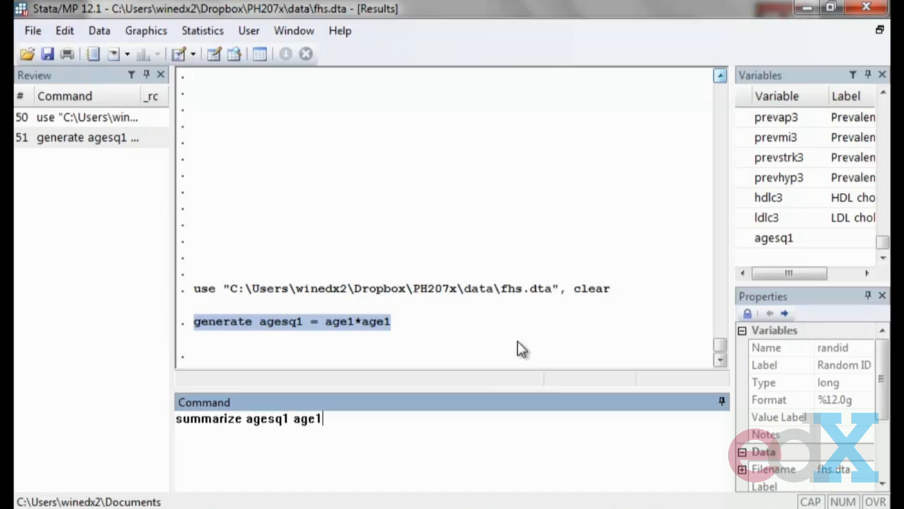
{"action": "key", "text": "Return"}
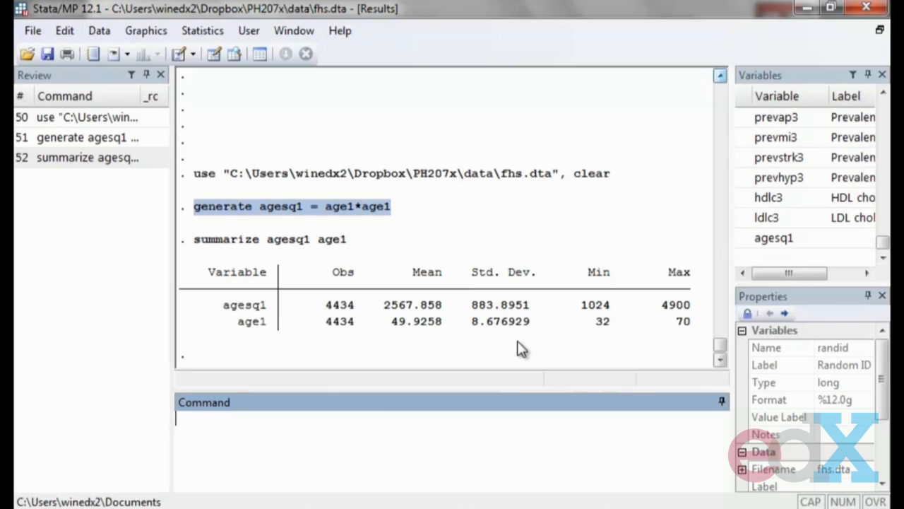
- Drop the variable agesq1 and regenerate it with the command gen agesq1 = age1^2
{"action": "type", "text": "drop agesq1"}
{"action": "key", "text": "Return"}
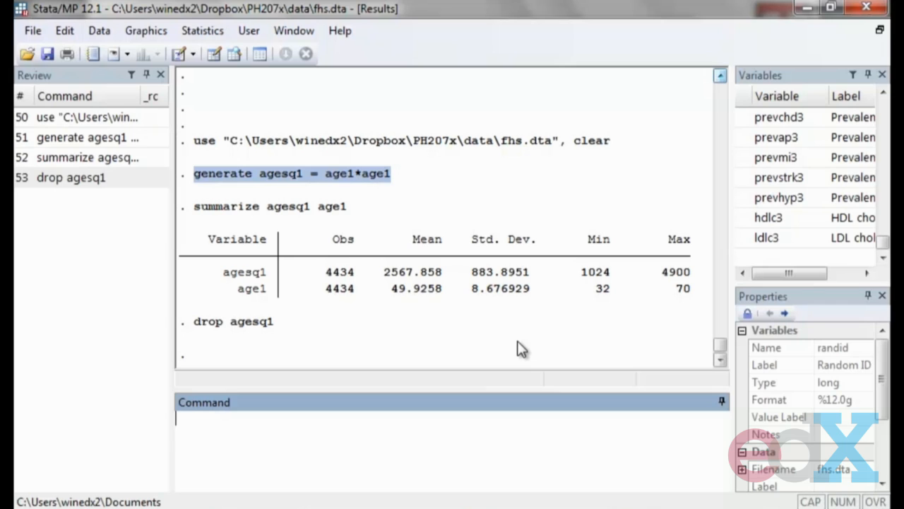
{"action": "type", "text": "gen ages"}
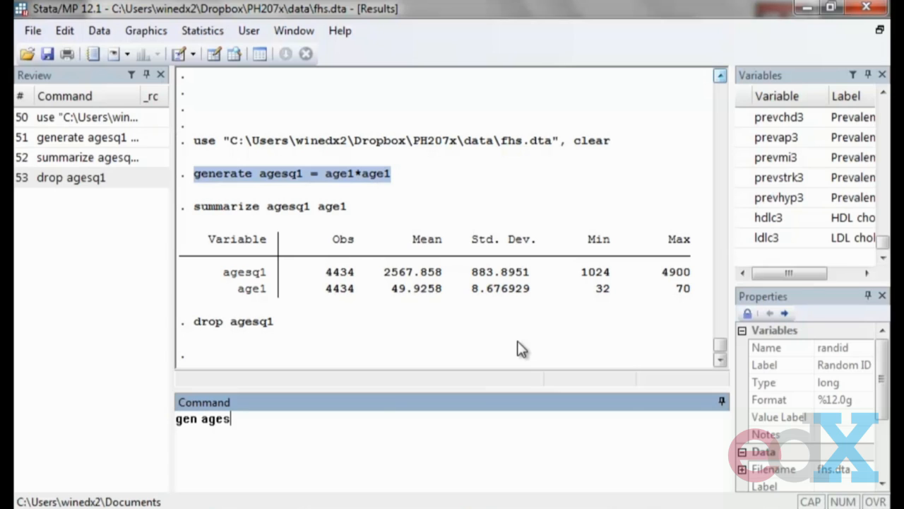
{"action": "type", "text": "q1 = age1^2"}
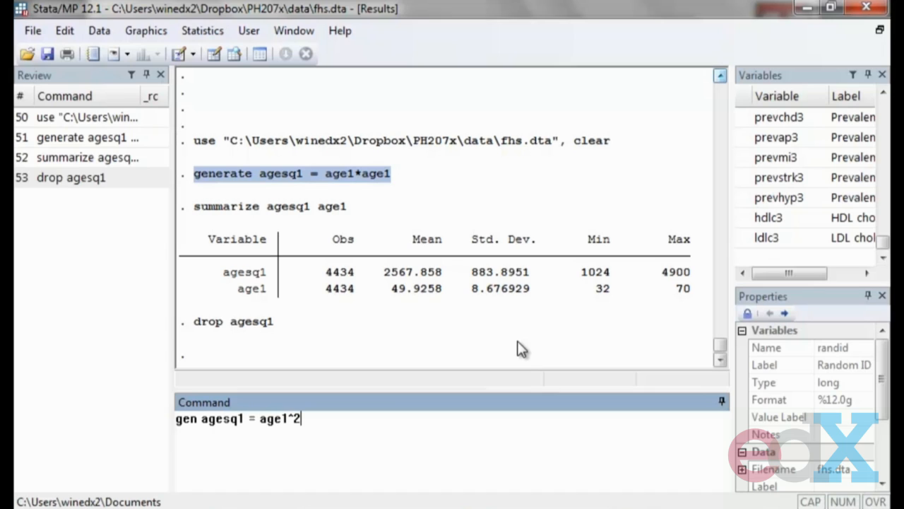
{"action": "key", "text": "Return"}
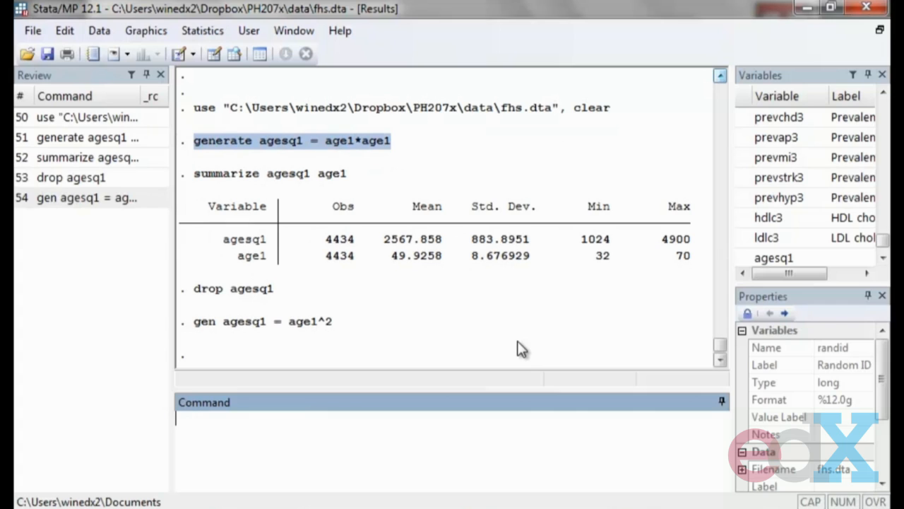
- Try to generate agesq1 again with the expression age1*age1, and examine the command's output
{"action": "type", "text": "gen agesq1 = age1*age1"}
{"action": "key", "text": "Return"}
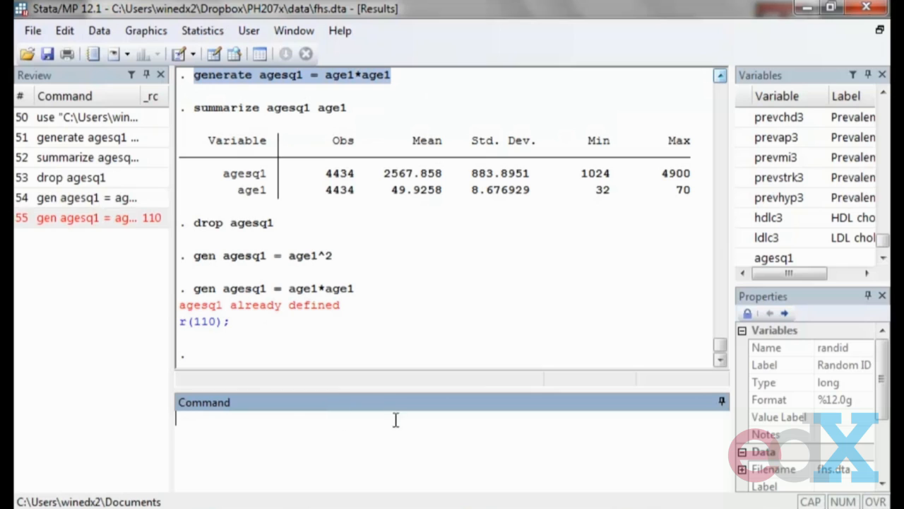
{"action": "left_click_drag", "start_coordinate": [182, 307], "coordinate": [370, 312]}
{"action": "left_click", "coordinate": [370, 313]}
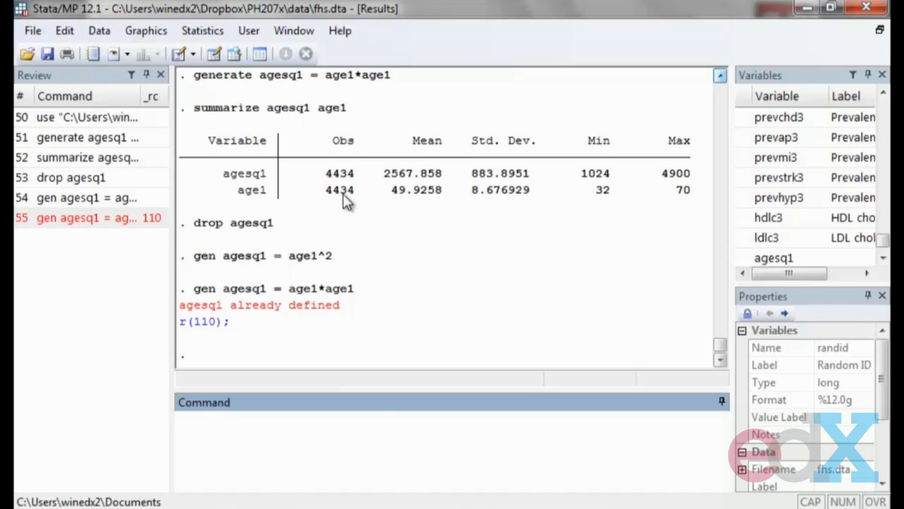
- Generate a squared BMI variable with the command gen bmisq = bmi1^2
{"action": "type", "text": "gen bmi1s"}
{"action": "key", "text": "BackSpace"}
{"action": "key", "text": "BackSpace"}
{"action": "type", "text": "sq = bmi1^2"}
{"action": "key", "text": "Return"}
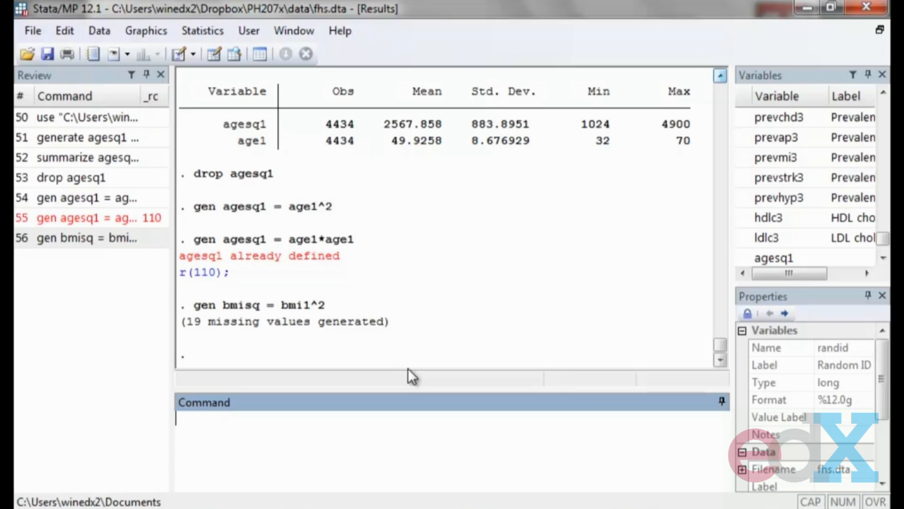
- Add six blank lines to the results and generate the variable agecat1 filled with missing values (.)
{"action": "key", "text": "Return"}
{"action": "key", "text": "Return"}
{"action": "key", "text": "Return"}
{"action": "key", "text": "Return"}
{"action": "key", "text": "Return"}
{"action": "key", "text": "Return"}
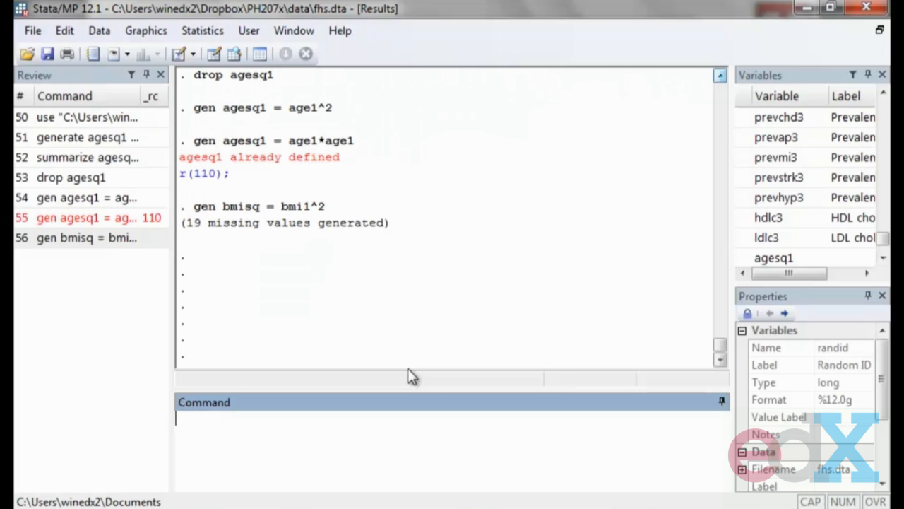
{"action": "type", "text": "gen agecat1 = ."}
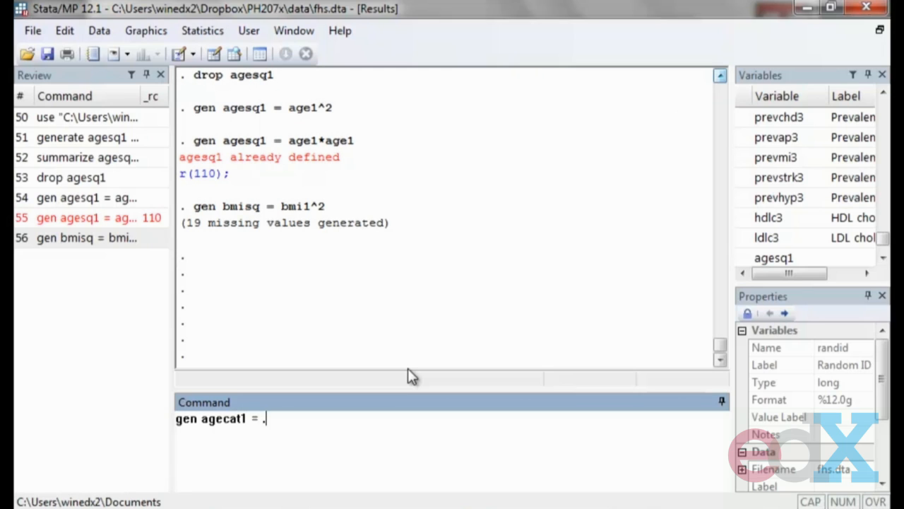
{"action": "key", "text": "Return"}
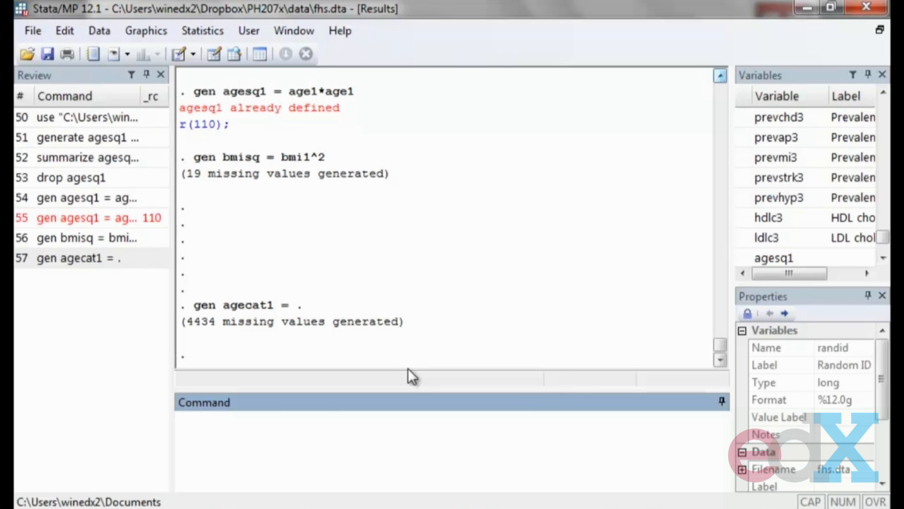
- Replace agecat1 with 1 for observations where age1 < 40, and check the number of changes made
{"action": "type", "text": "replace agecat1"}
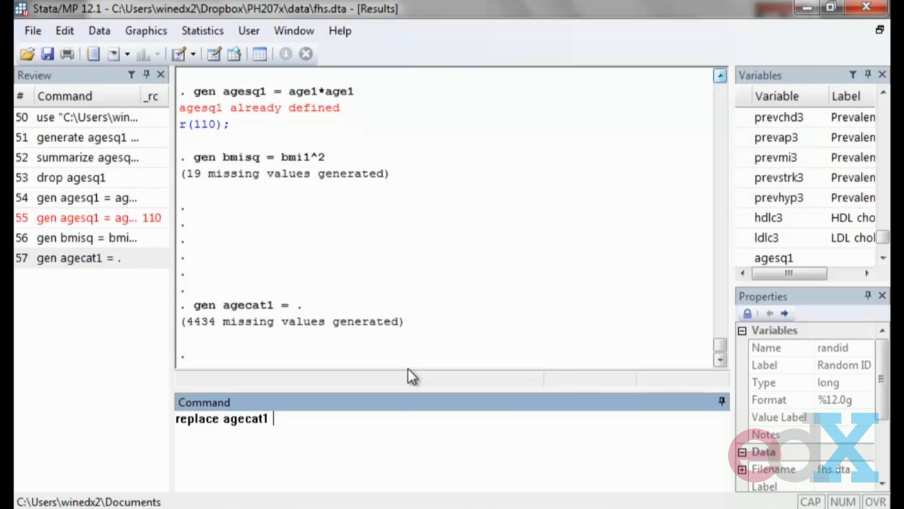
{"action": "type", "text": " = 1 if age1 < 40"}
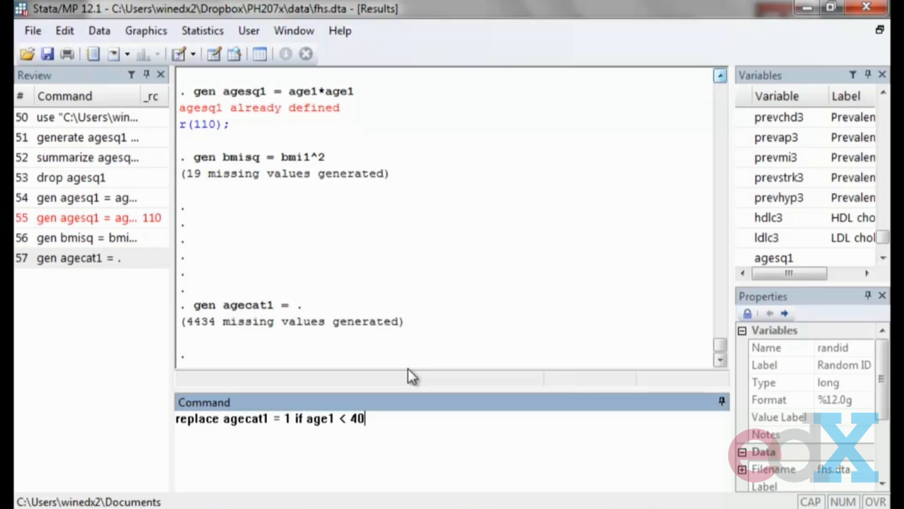
{"action": "key", "text": "Return"}
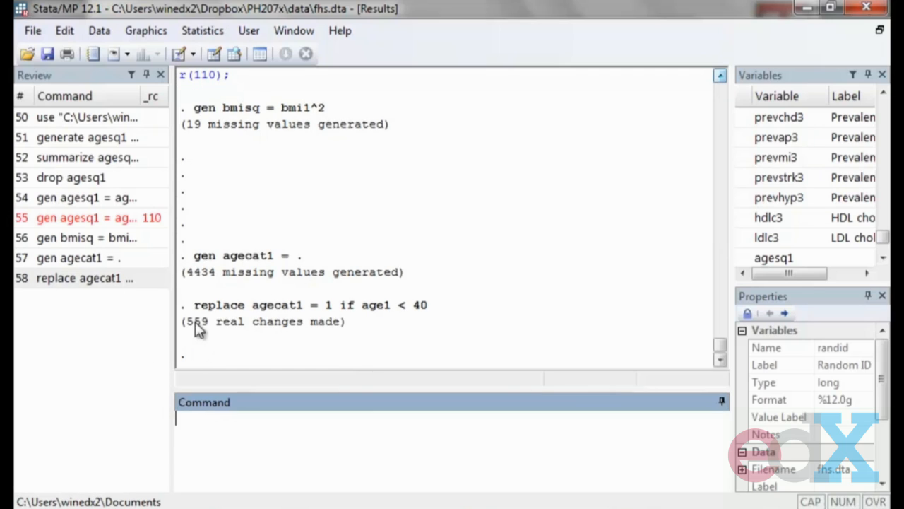
{"action": "left_click_drag", "start_coordinate": [187, 322], "coordinate": [209, 329]}
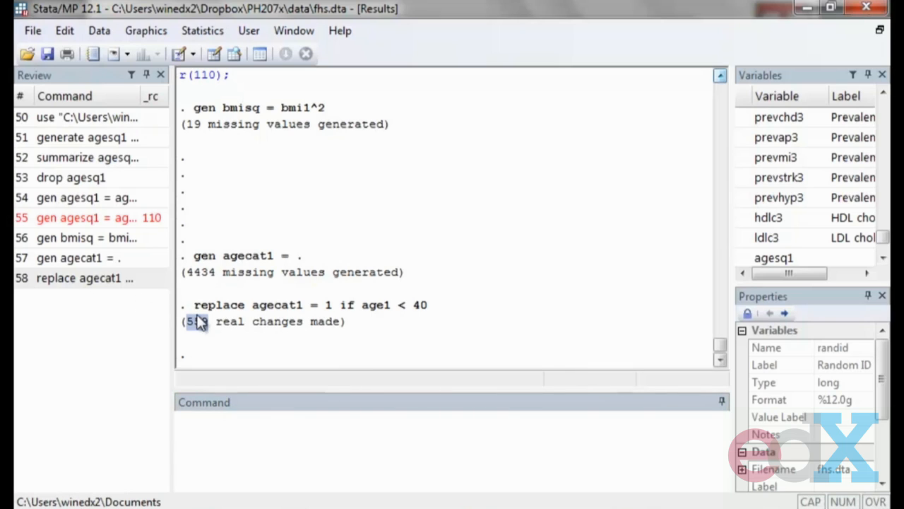
- Replace agecat1 with 2 where age1 >= 40 & age1 < 50, and with 3 where age1 >= 50 & age1 < 60
{"action": "left_click", "coordinate": [95, 284]}
{"action": "left_click", "coordinate": [285, 440]}
{"action": "key", "text": "BackSpace"}
{"action": "type", "text": "2"}
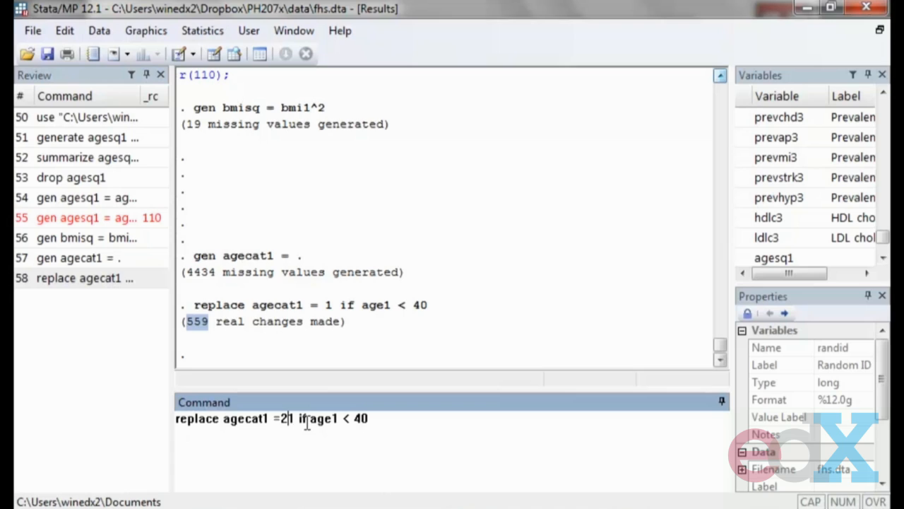
{"action": "key", "text": "Right"}
{"action": "key", "text": "BackSpace"}
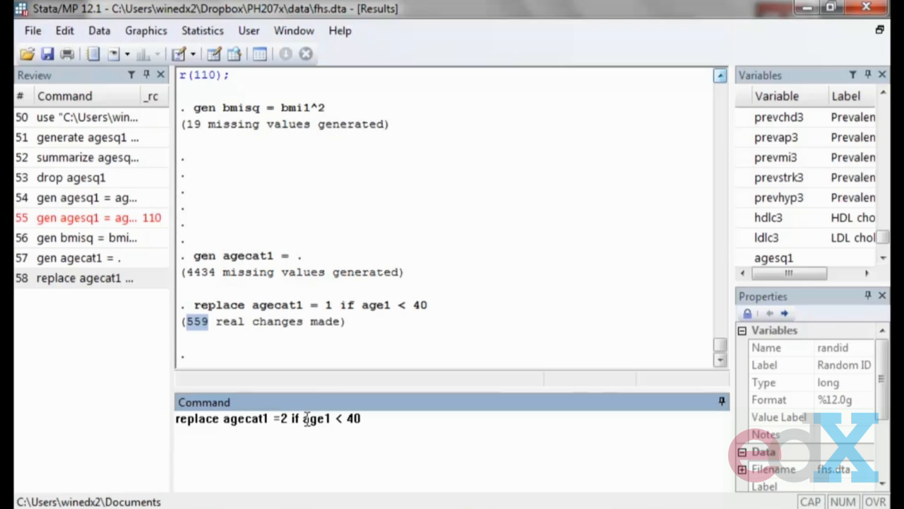
{"action": "key", "text": "BackSpace"}
{"action": "type", "text": "5"}
{"action": "key", "text": "Left"}
{"action": "key", "text": "Left"}
{"action": "key", "text": "Left"}
{"action": "key", "text": "Left"}
{"action": "key", "text": "Left"}
{"action": "key", "text": "Left"}
{"action": "key", "text": "Left"}
{"action": "key", "text": "Left"}
{"action": "key", "text": "Left"}
{"action": "type", "text": "age1 >="}
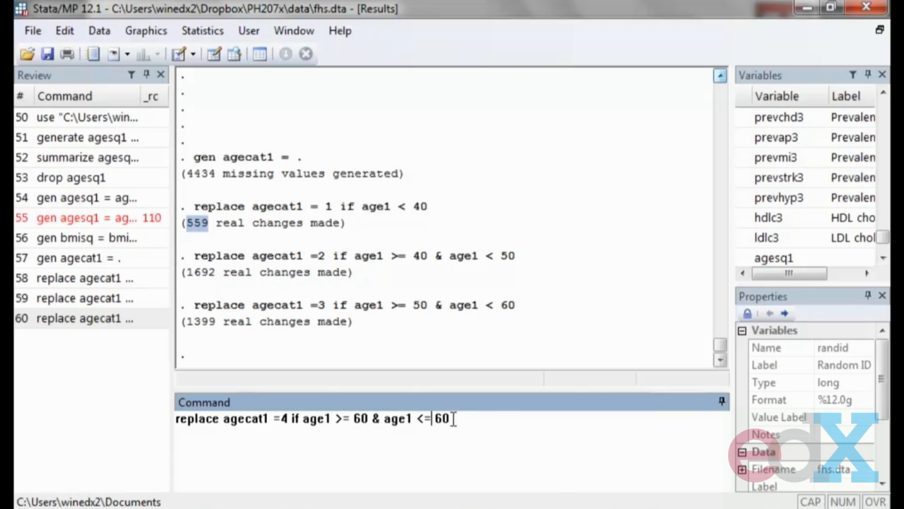
- Replace agecat1 with 4 for observations where age1 >= 60 & age1 <= 70
{"action": "left_click", "coordinate": [438, 419]}
{"action": "key", "text": "Delete"}
{"action": "type", "text": "7"}
{"action": "key", "text": "Return"}
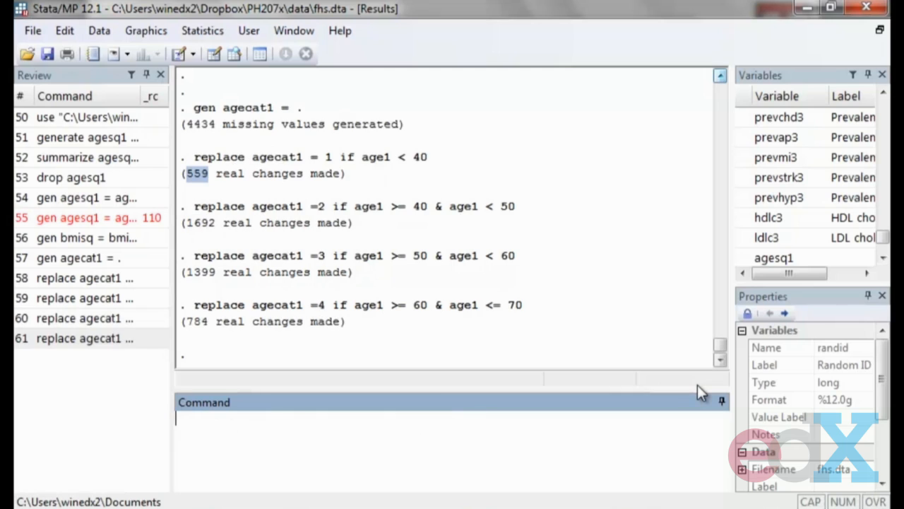
- Tabulate agecat1 to check the frequencies of the age categories
{"action": "type", "text": "tabulate"}
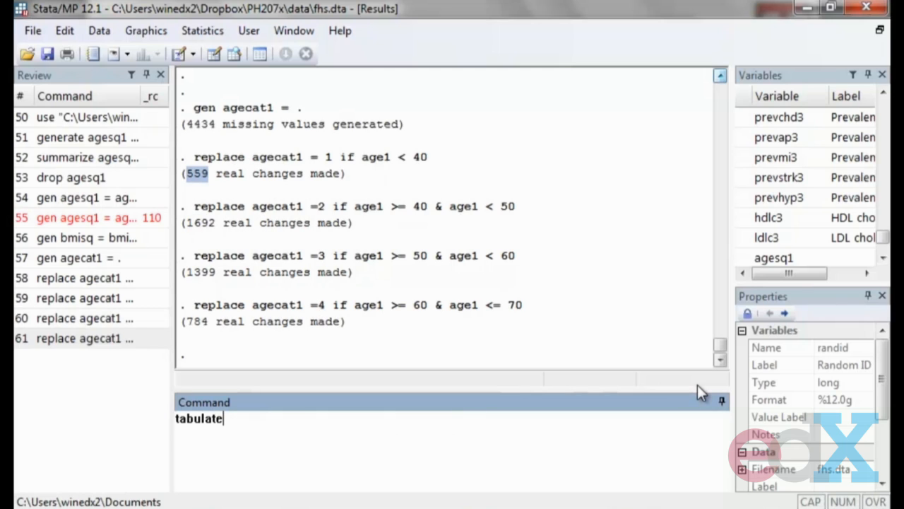
{"action": "type", "text": " agecat1"}
{"action": "key", "text": "Return"}
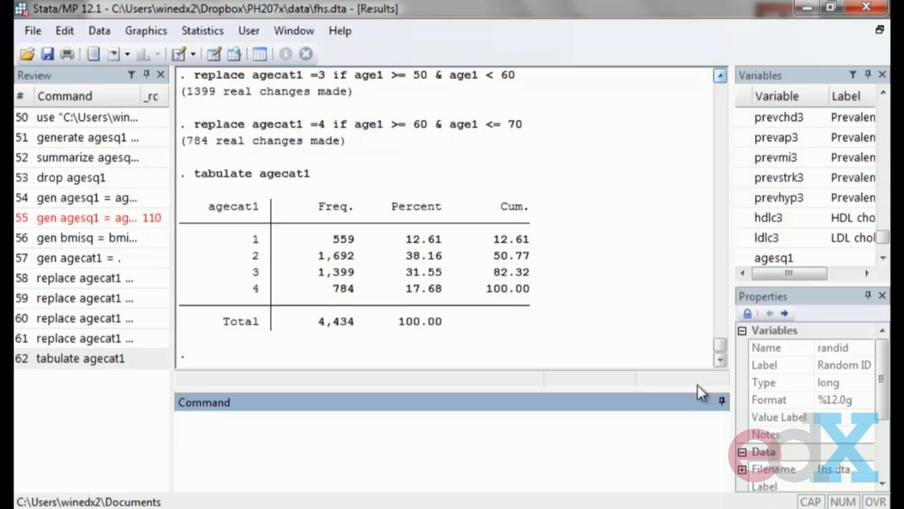
- Recall the commands that created, tabulated and last recoded agecat1 from the command history without running them
{"action": "left_click", "coordinate": [129, 258]}
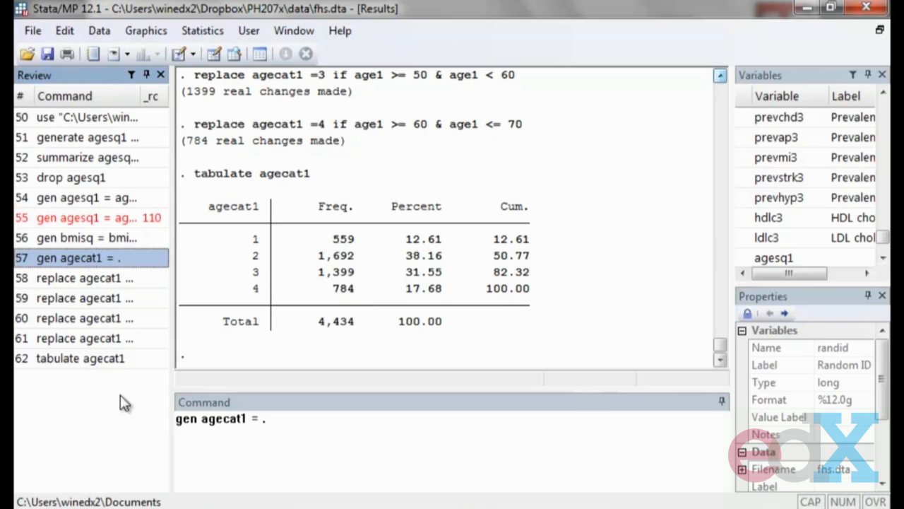
{"action": "left_click", "coordinate": [139, 359]}
{"action": "left_click", "coordinate": [141, 338]}
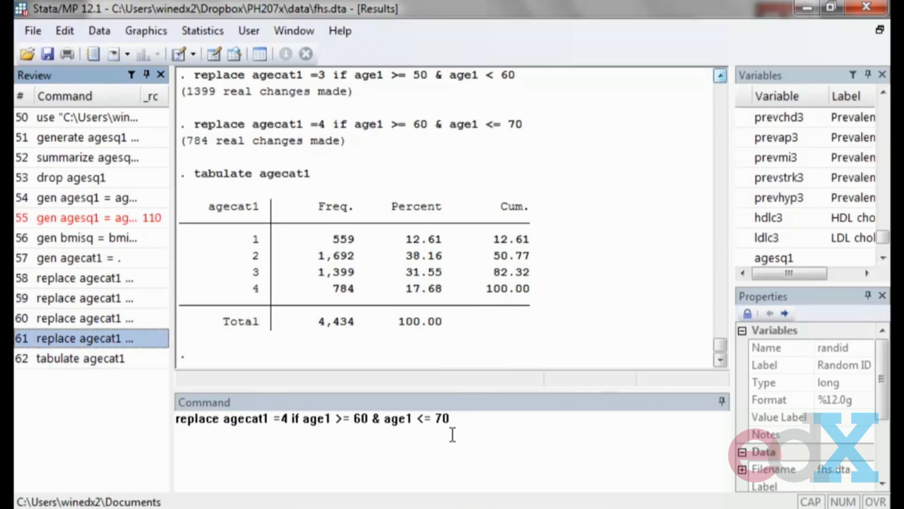
{"action": "left_click", "coordinate": [362, 419]}
{"action": "left_click_drag", "start_coordinate": [374, 419], "coordinate": [586, 438]}
{"action": "key", "text": "Delete"}
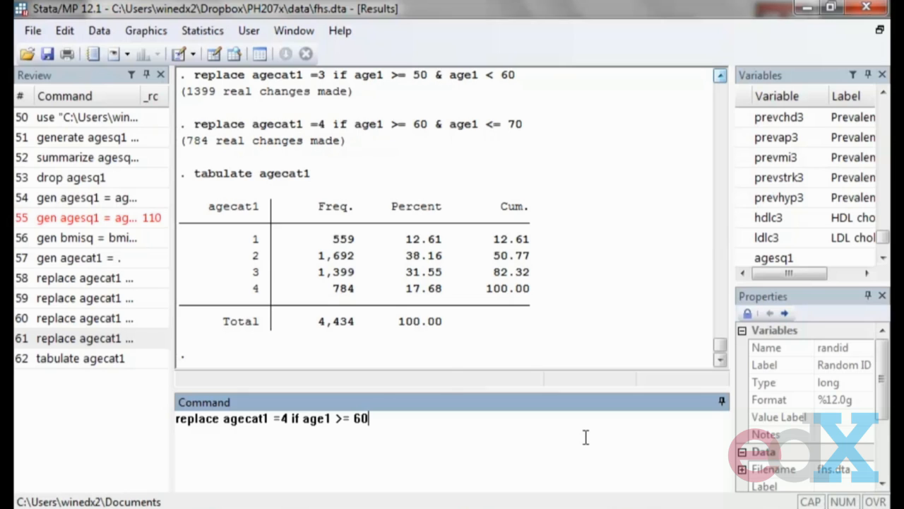
{"action": "left_click_drag", "start_coordinate": [281, 419], "coordinate": [332, 446]}
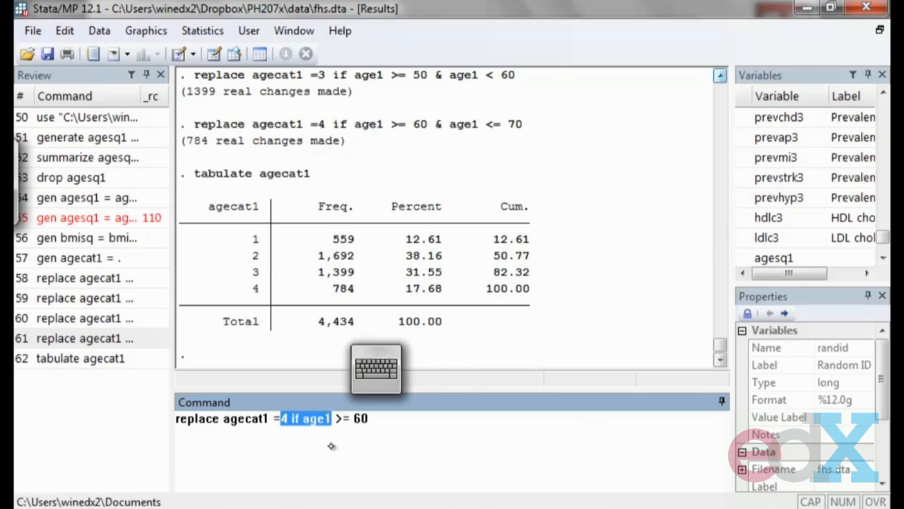
{"action": "left_click", "coordinate": [331, 445]}
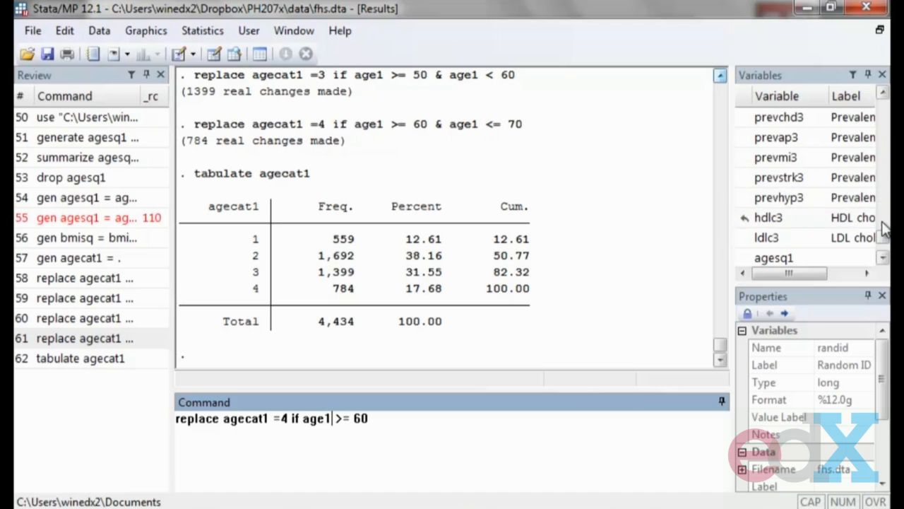
- Discard the recalled replace command and drop the variable bmisq from the dataset
{"action": "scroll", "coordinate": [884, 226], "scroll_direction": "down", "scroll_amount": 1}
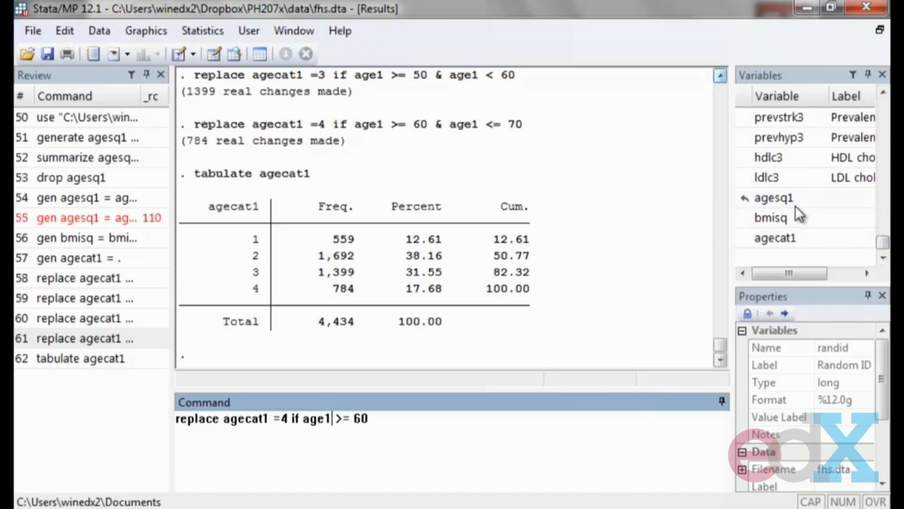
{"action": "left_click_drag", "start_coordinate": [429, 426], "coordinate": [123, 362]}
{"action": "key", "text": "BackSpace"}
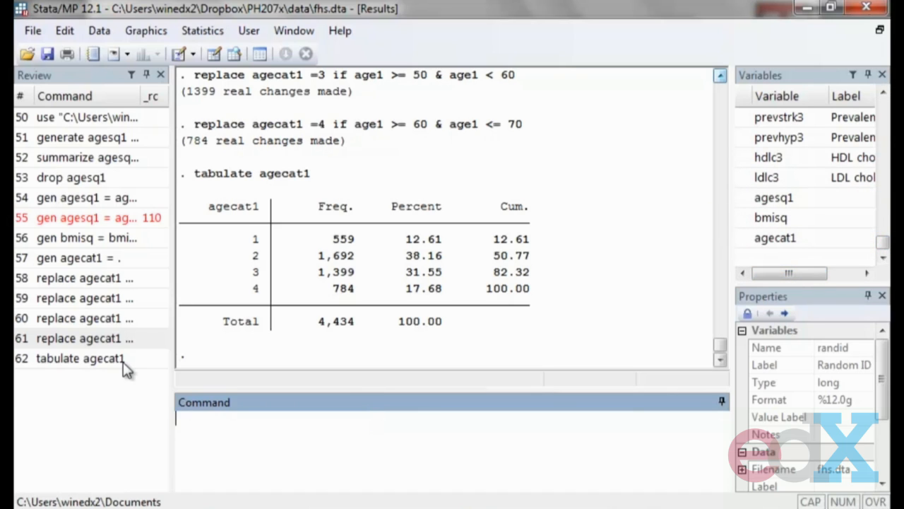
{"action": "type", "text": "drop bmisq"}
{"action": "key", "text": "Return"}
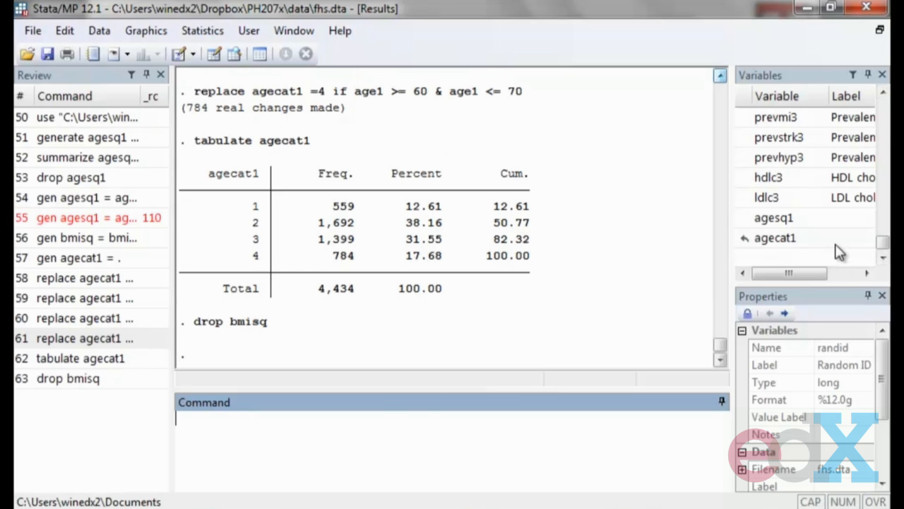
- Examine the variable list to see which variables have descriptive labels and whether the newly created ones do
{"action": "left_click_drag", "start_coordinate": [819, 277], "coordinate": [847, 284]}
{"action": "left_click", "coordinate": [882, 134]}
{"action": "left_click", "coordinate": [883, 134]}
{"action": "left_click", "coordinate": [885, 141]}
{"action": "left_click", "coordinate": [887, 154]}
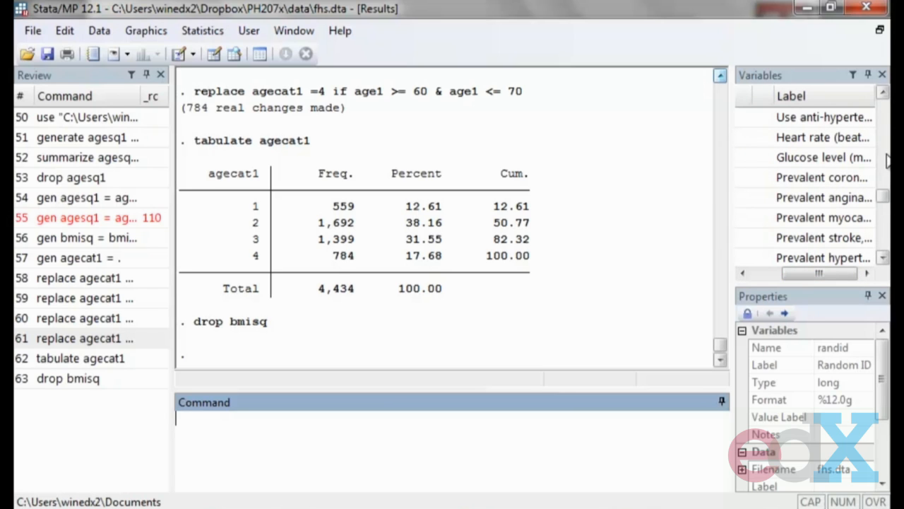
{"action": "left_click_drag", "start_coordinate": [884, 198], "coordinate": [793, 222]}
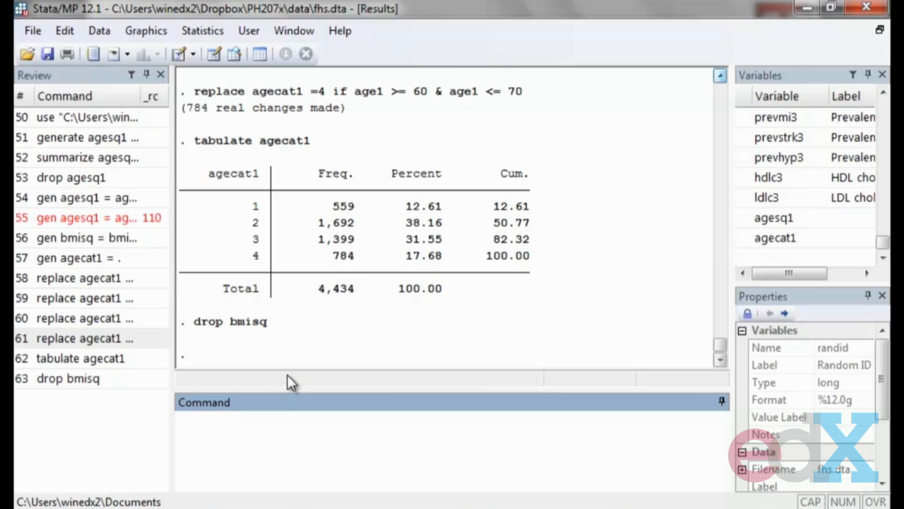
- Label the variable agesq1 as "Age squared at exam 1"
{"action": "type", "text": "label variable "}
{"action": "type", "text": "sa"}
{"action": "key", "text": "BackSpace"}
{"action": "key", "text": "BackSpace"}
{"action": "type", "text": "a"}
{"action": "key", "text": "BackSpace"}
{"action": "type", "text": "sq1 \"Age squared at exam 1\""}
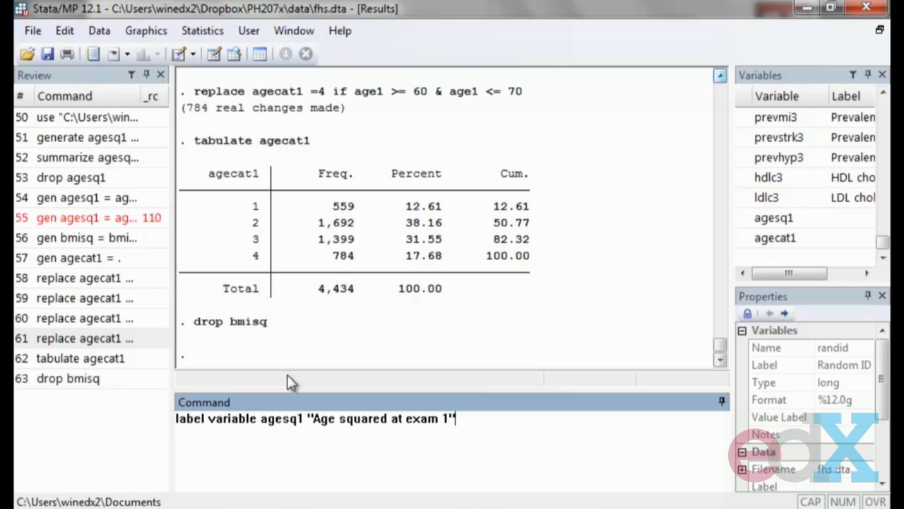
{"action": "key", "text": "Return"}
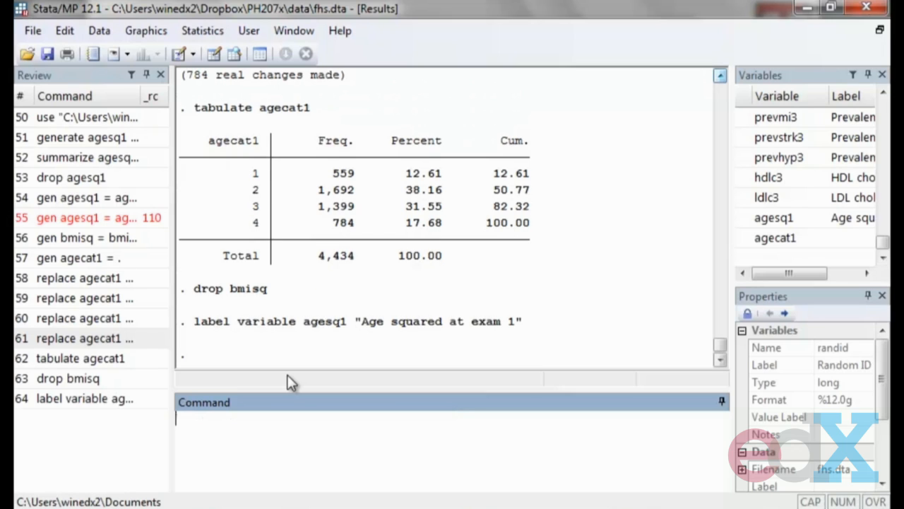
- Label the variable agecat1 as "Age categorical at exam 1"
{"action": "left_click_drag", "start_coordinate": [824, 273], "coordinate": [783, 263]}
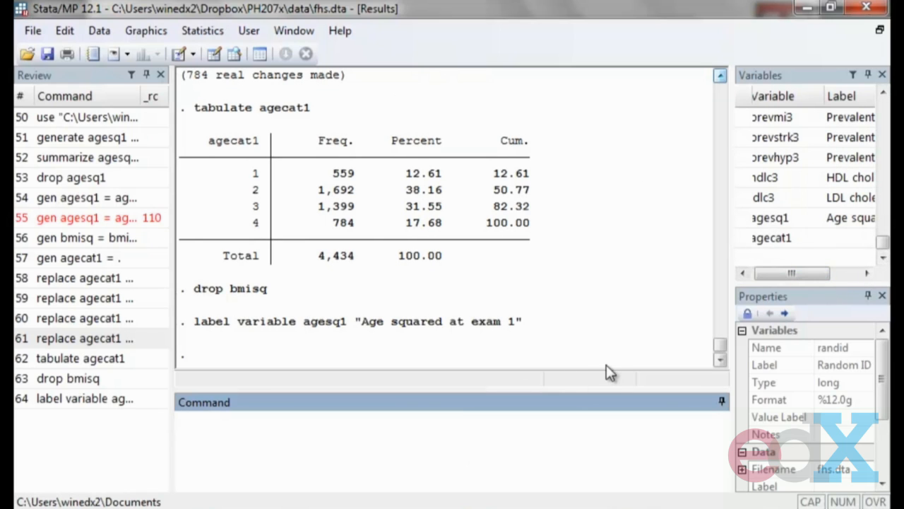
{"action": "double_click", "coordinate": [92, 399]}
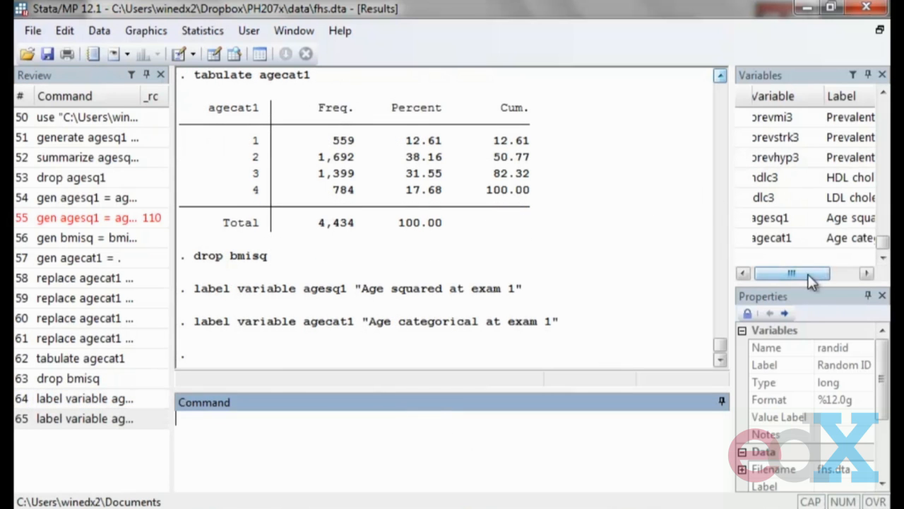
{"action": "left_click_drag", "start_coordinate": [812, 276], "coordinate": [604, 356]}
- Tabulate agecat1 to check how its variable label and category codes are displayed
{"action": "left_click", "coordinate": [648, 439]}
{"action": "type", "text": "tabul"}
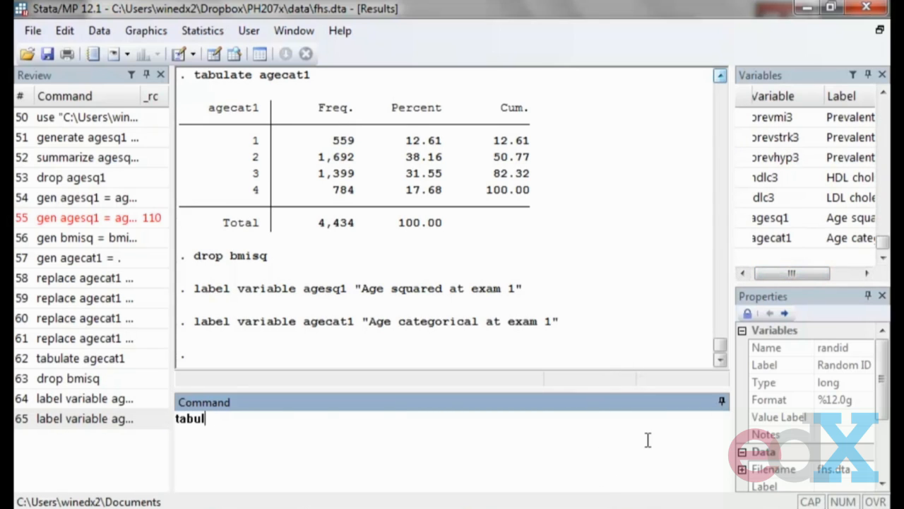
{"action": "type", "text": "ate agecat1"}
{"action": "key", "text": "Return"}
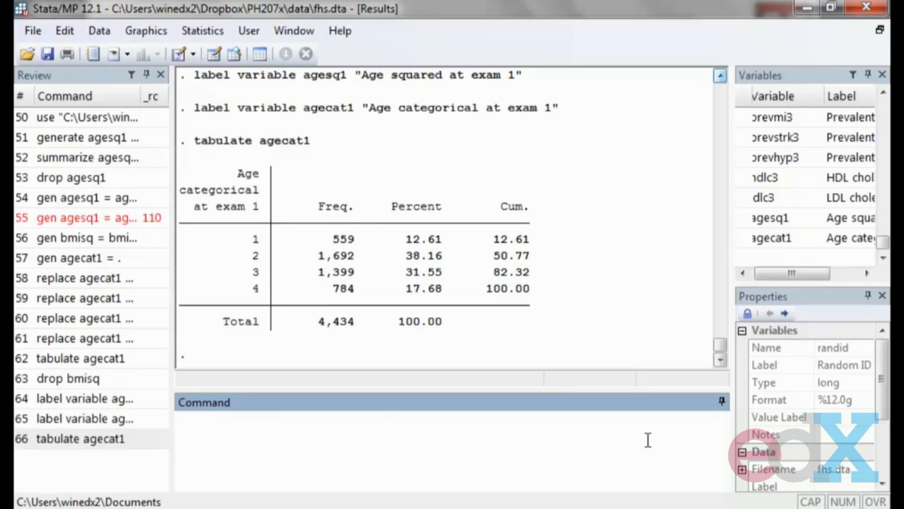
{"action": "key", "text": "ctrl+shift+d"}
{"action": "left_click_drag", "start_coordinate": [262, 206], "coordinate": [269, 287]}
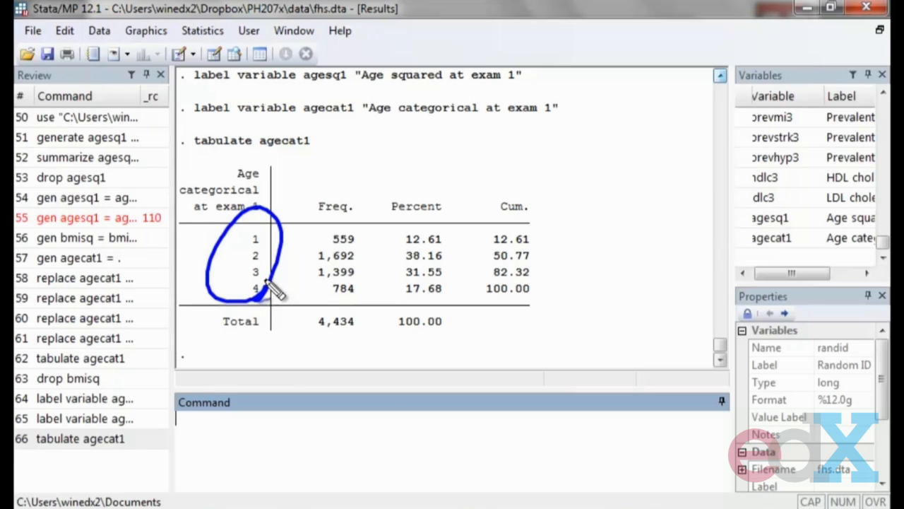
- Tabulate sex1 to see how value labels are displayed for a variable with coded categories
{"action": "type", "text": "tabulate sex1"}
{"action": "key", "text": "Return"}
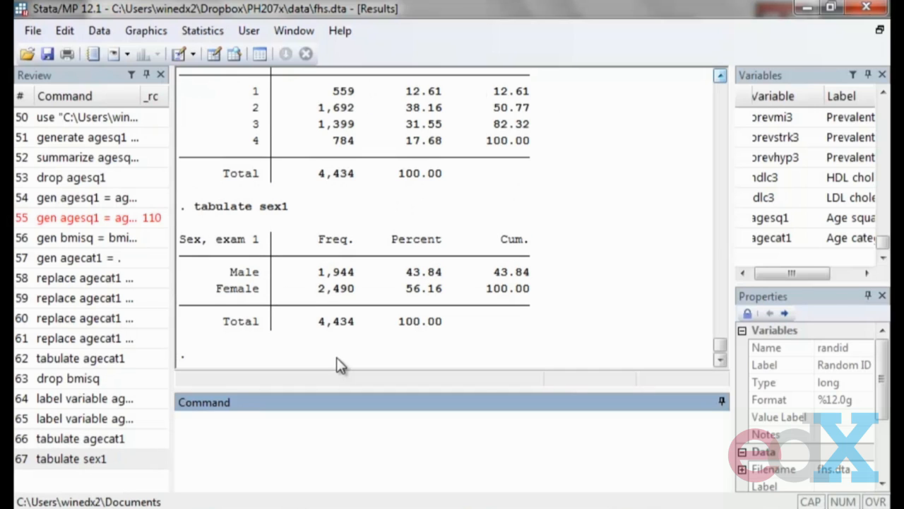
{"action": "left_click_drag", "start_coordinate": [329, 379], "coordinate": [342, 375]}
{"action": "mouse_move", "coordinate": [202, 244]}
{"action": "left_mouse_down"}
{"action": "mouse_move", "coordinate": [199, 296]}
{"action": "mouse_move", "coordinate": [213, 306]}
{"action": "left_mouse_up"}
{"action": "mouse_move", "coordinate": [265, 297]}
{"action": "left_mouse_down"}
{"action": "mouse_move", "coordinate": [244, 233]}
{"action": "mouse_move", "coordinate": [257, 321]}
{"action": "mouse_move", "coordinate": [268, 275]}
{"action": "left_mouse_up"}
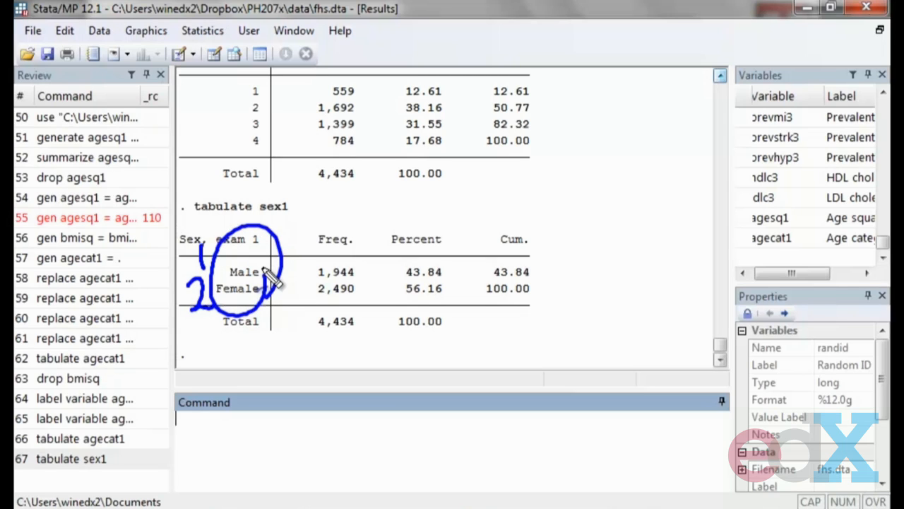
{"action": "key", "text": "Escape"}
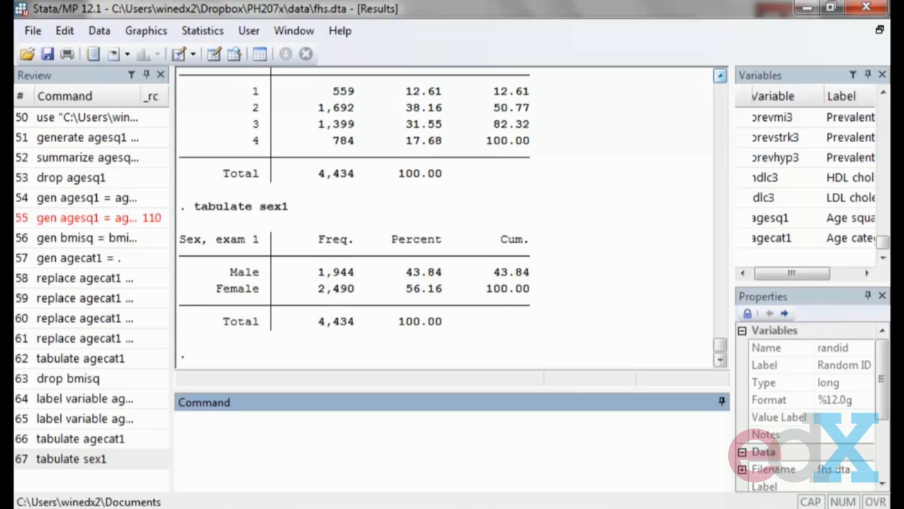
- Define a value label named agecatlabel with 1 "30-39", 2 "40-49", 3 "50-59" and 4 "60-70"
{"action": "type", "text": "label define age"}
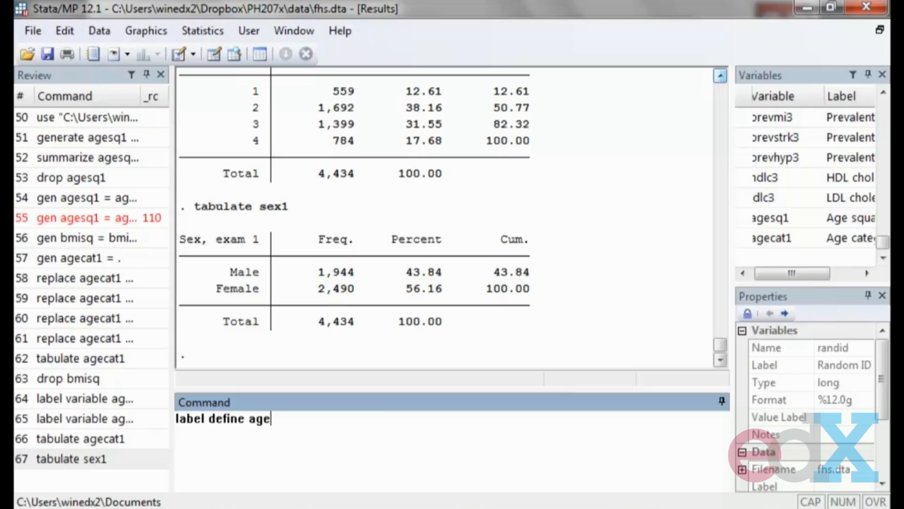
{"action": "type", "text": "catlable"}
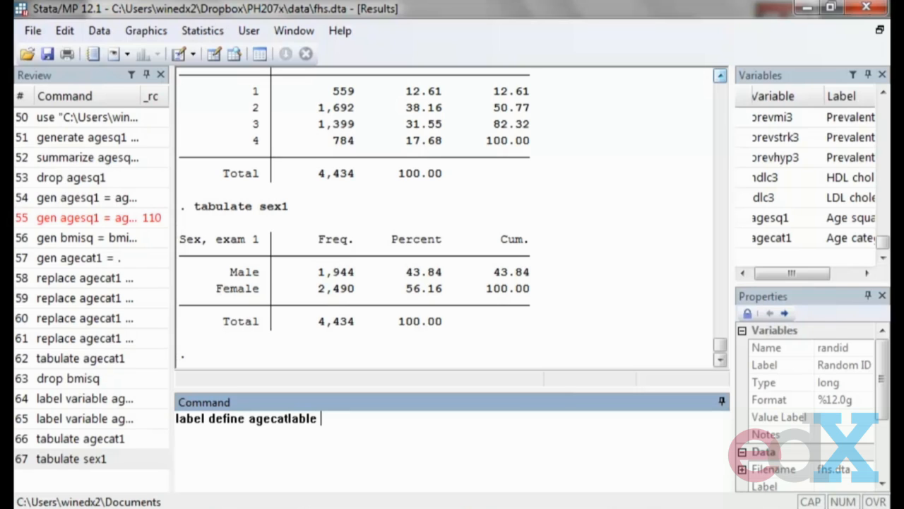
{"action": "key", "text": "BackSpace"}
{"action": "key", "text": "BackSpace"}
{"action": "type", "text": "el 1 \"30-40\" 2 \""}
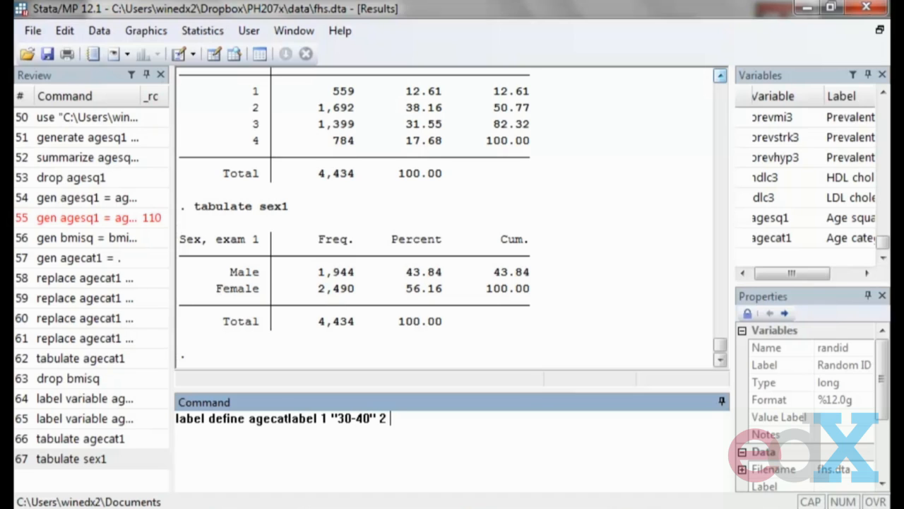
{"action": "key", "text": "BackSpace"}
{"action": "key", "text": "BackSpace"}
{"action": "key", "text": "BackSpace"}
{"action": "key", "text": "BackSpace"}
{"action": "key", "text": "BackSpace"}
{"action": "key", "text": "BackSpace"}
{"action": "key", "text": "BackSpace"}
{"action": "type", "text": "39\" 2 \"40-49\" 3 "}
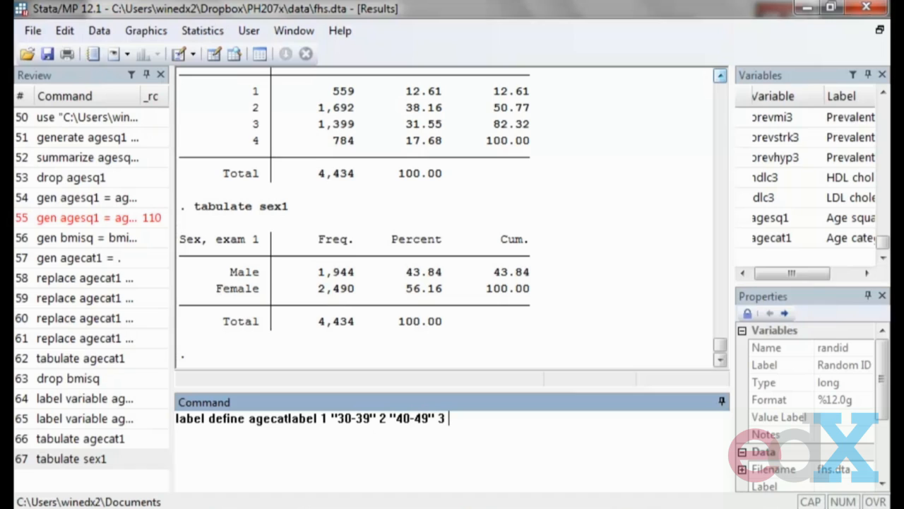
{"action": "type", "text": "\"50-59\" 4 "}
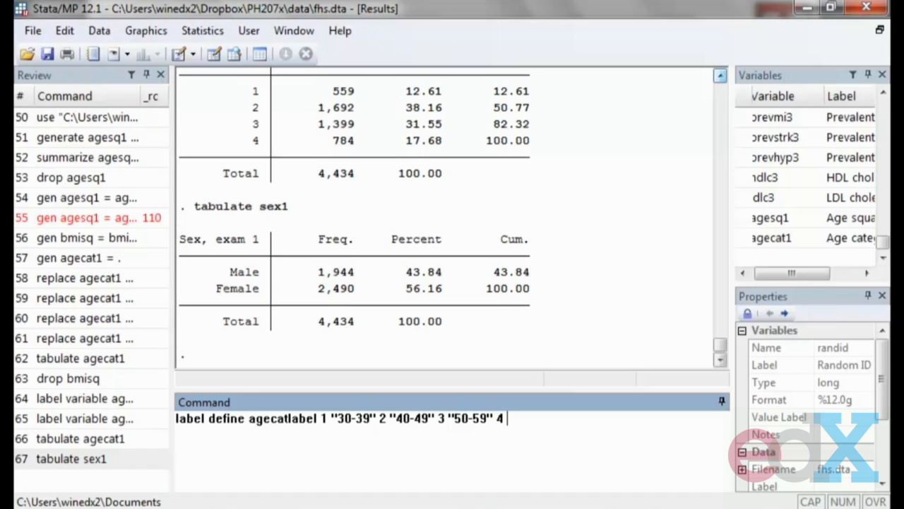
{"action": "type", "text": "\"60-70\""}
{"action": "key", "text": "Return"}
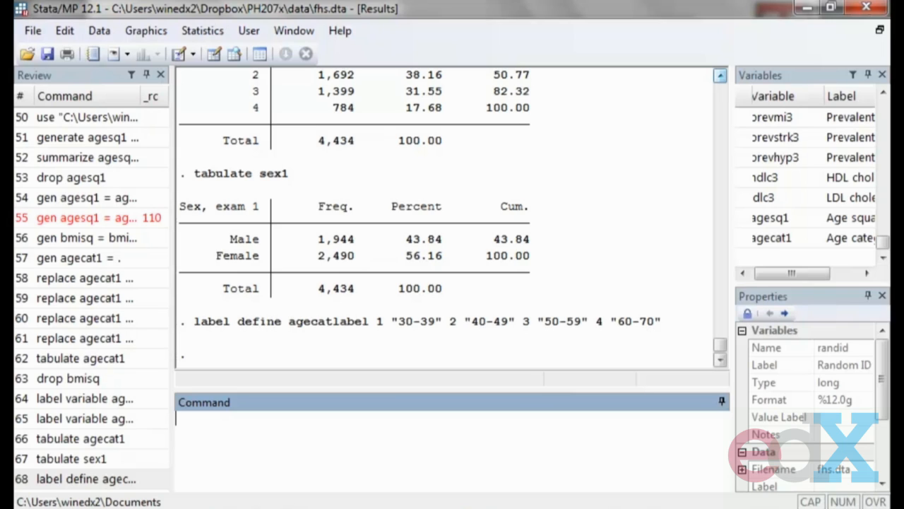
- Assign the value label agecatlabel to the variable agecat1
{"action": "type", "text": "label values "}
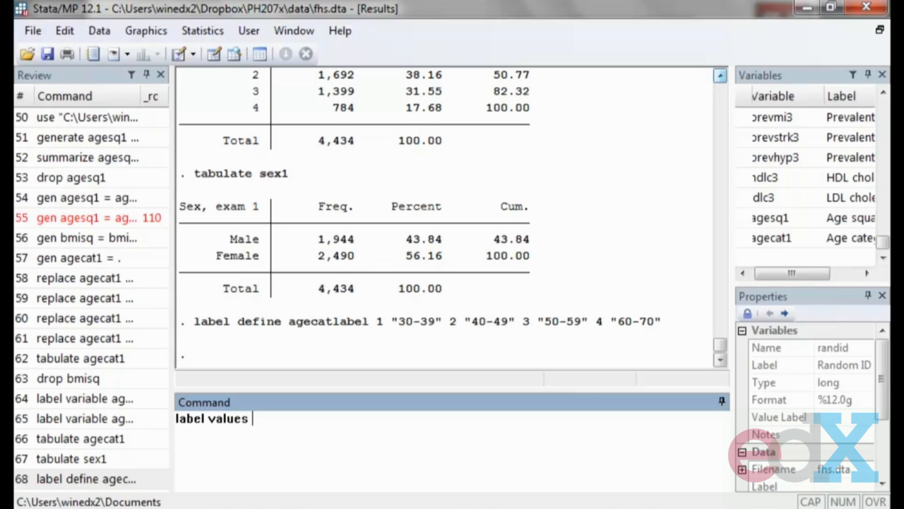
{"action": "type", "text": "agecat1 "}
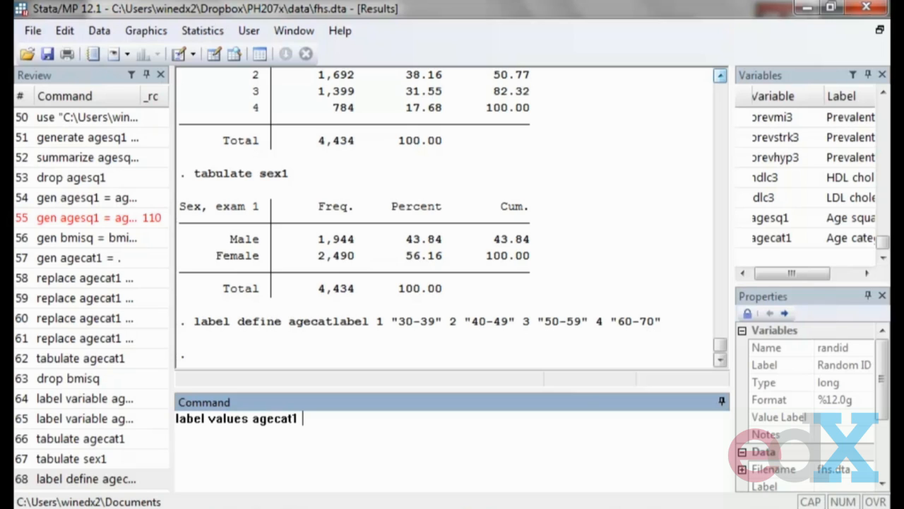
{"action": "type", "text": "ggecatlabel"}
{"action": "key", "text": "Return"}
- Tabulate agecat1 again to check that its categories use the assigned value labels
{"action": "type", "text": "tabul"}
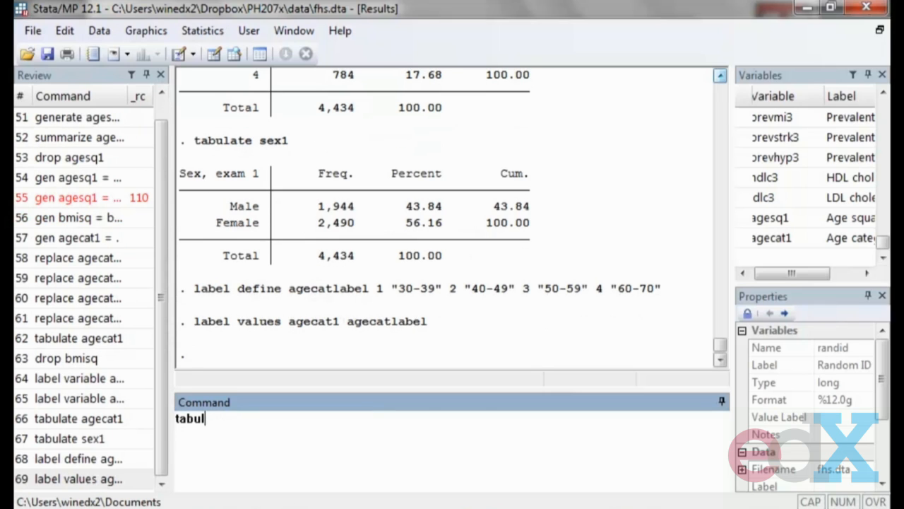
{"action": "type", "text": "ate agecat1"}
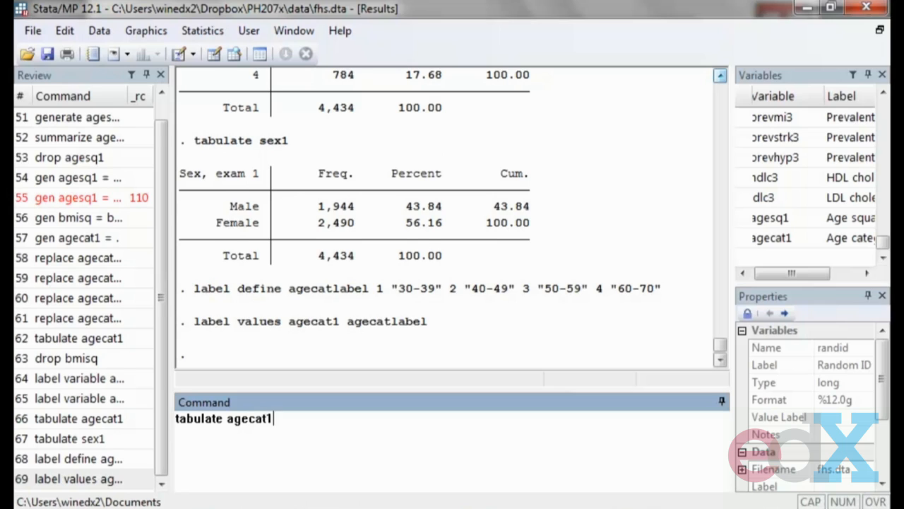
{"action": "key", "text": "Return"}
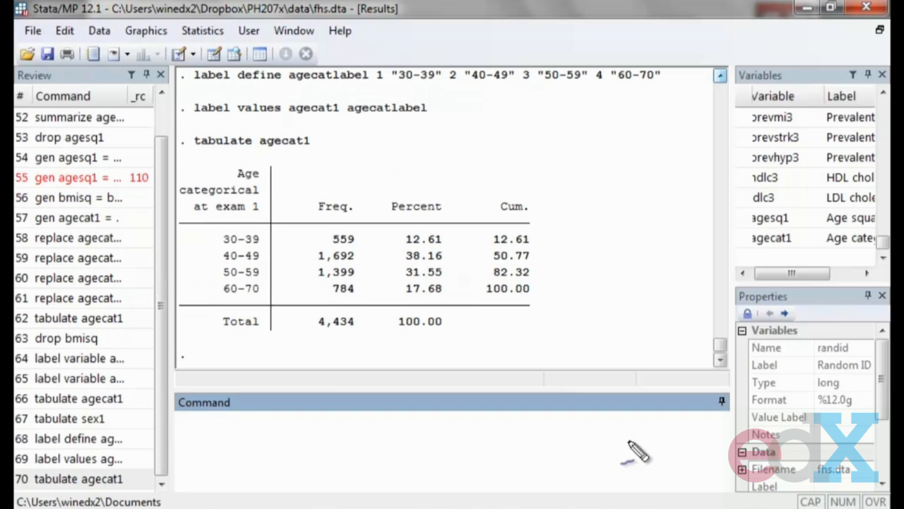
{"action": "mouse_move", "coordinate": [202, 222]}
{"action": "left_mouse_down"}
{"action": "mouse_move", "coordinate": [206, 269]}
{"action": "mouse_move", "coordinate": [201, 299]}
{"action": "mouse_move", "coordinate": [189, 309]}
{"action": "left_mouse_up"}
{"action": "mouse_move", "coordinate": [194, 325]}
{"action": "left_mouse_down"}
{"action": "mouse_move", "coordinate": [214, 328]}
{"action": "mouse_move", "coordinate": [213, 345]}
{"action": "left_mouse_up"}
{"action": "mouse_move", "coordinate": [234, 307]}
{"action": "left_mouse_down"}
{"action": "mouse_move", "coordinate": [252, 193]}
{"action": "mouse_move", "coordinate": [219, 314]}
{"action": "mouse_move", "coordinate": [256, 289]}
{"action": "left_mouse_up"}
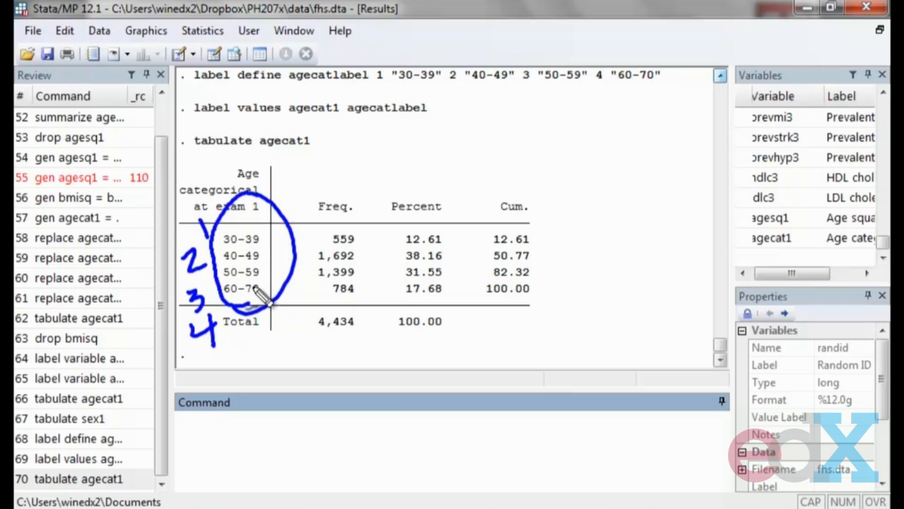